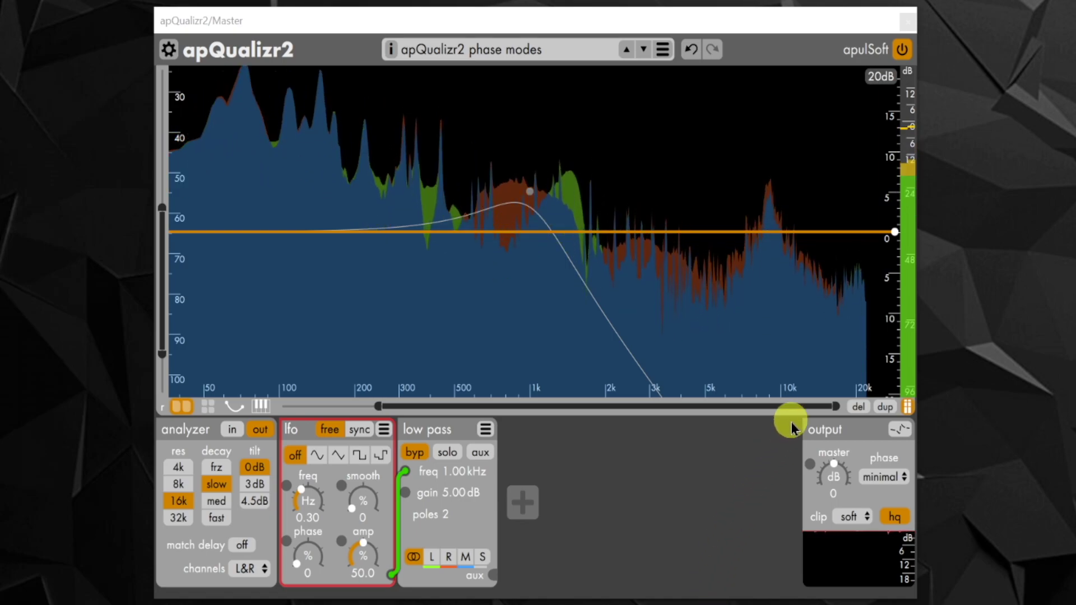
- Show the phase curve and enable the 1.00 kHz, 5.00 dB, 2-pole low pass band
{"action": "left_click", "coordinate": [900, 431]}
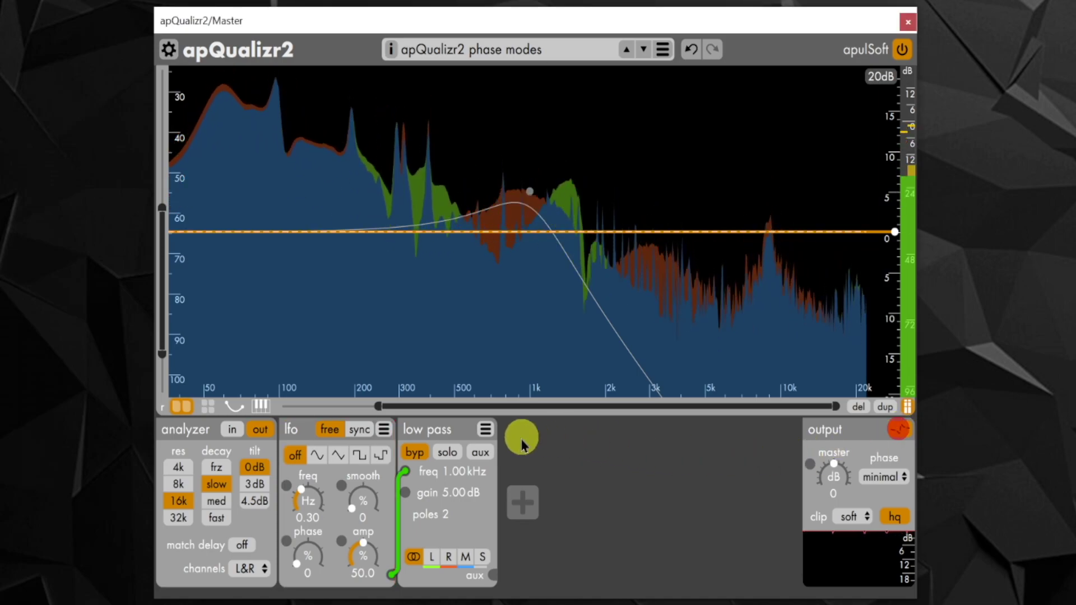
{"action": "left_click", "coordinate": [413, 452]}
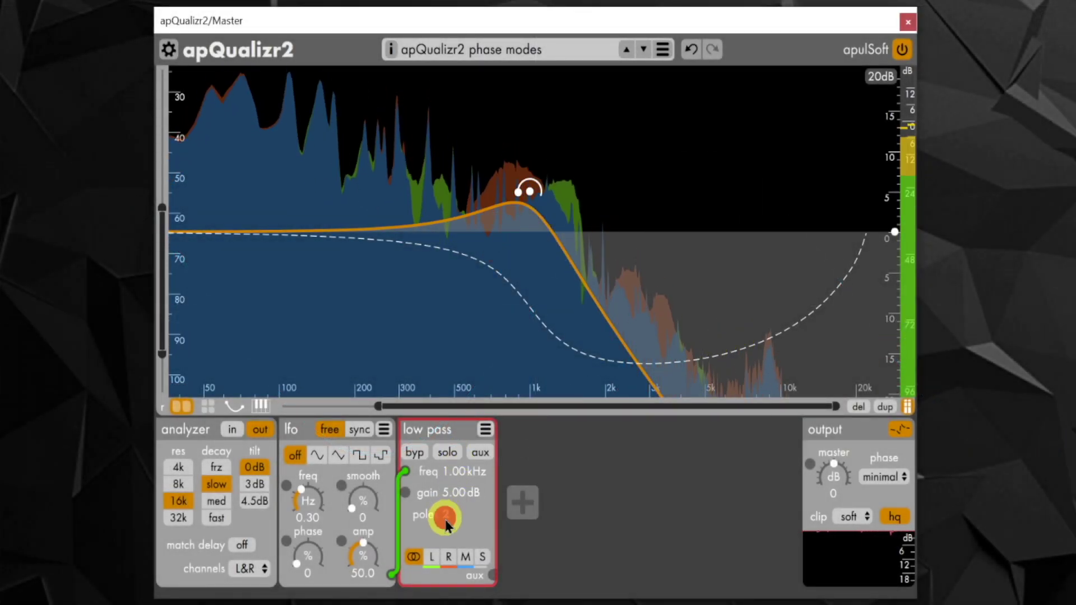
{"action": "left_click", "coordinate": [445, 513]}
{"action": "left_click_drag", "start_coordinate": [447, 511], "coordinate": [448, 517]}
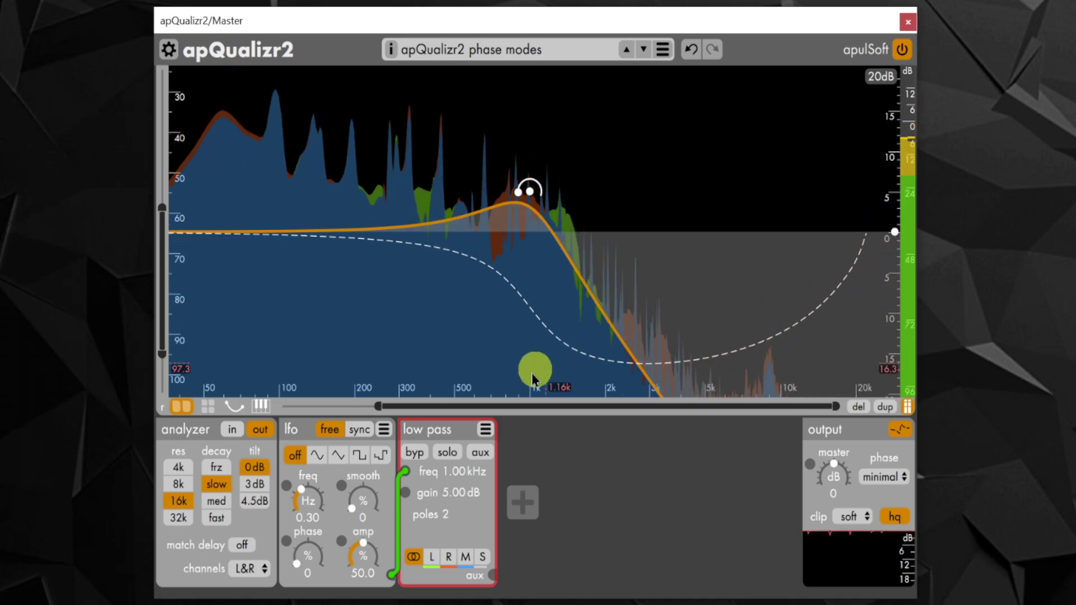
- Give the LFO a sine shape, set analog phase mode, and toggle the low pass between 4 and 2 poles
{"action": "left_click", "coordinate": [317, 457]}
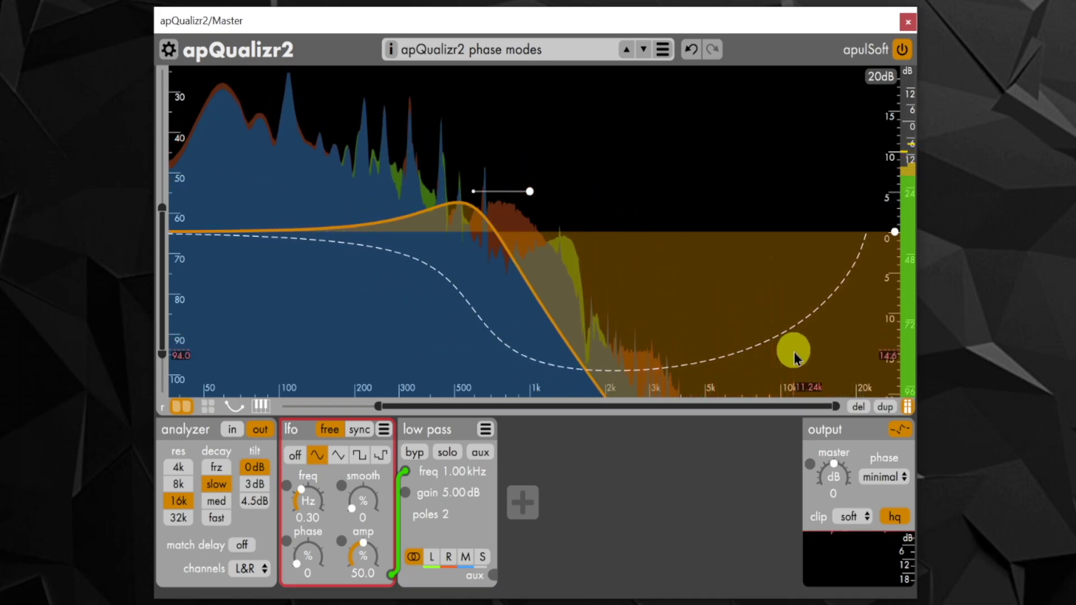
{"action": "left_click", "coordinate": [894, 481]}
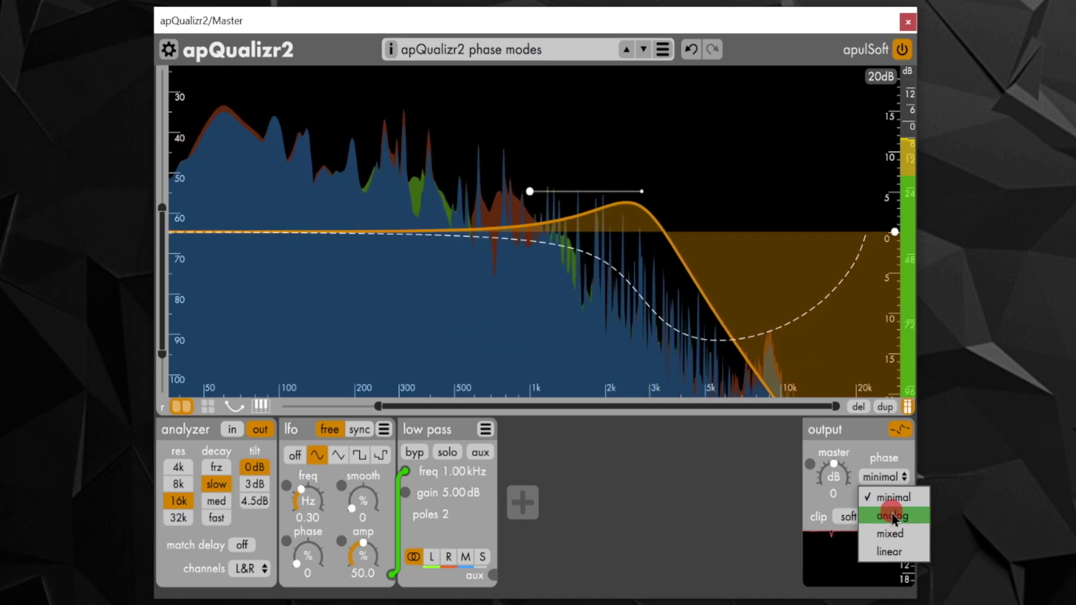
{"action": "left_click", "coordinate": [893, 510]}
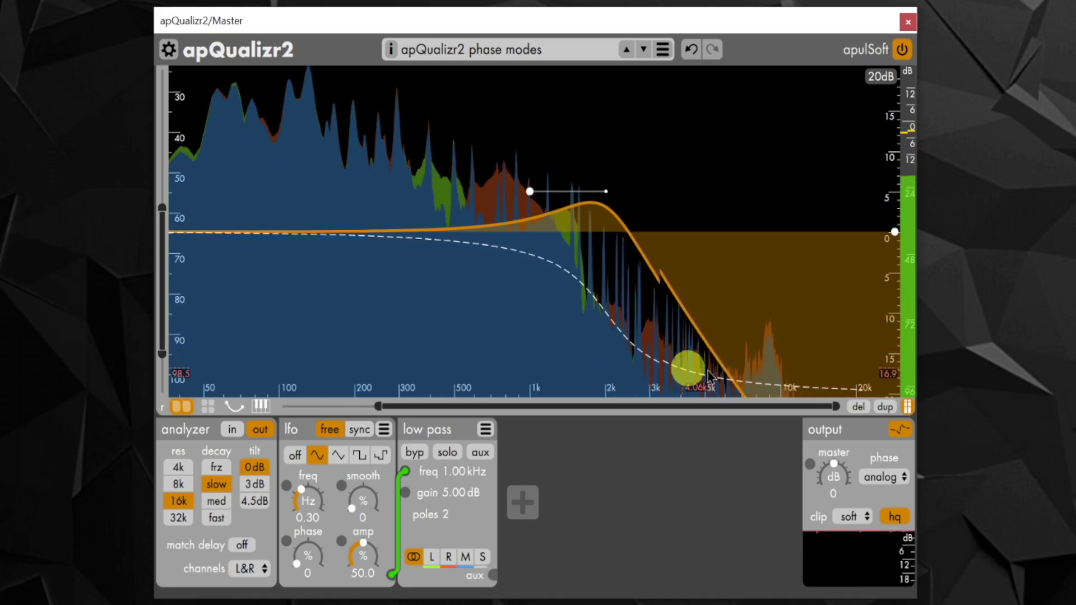
{"action": "left_click_drag", "start_coordinate": [446, 517], "coordinate": [446, 504]}
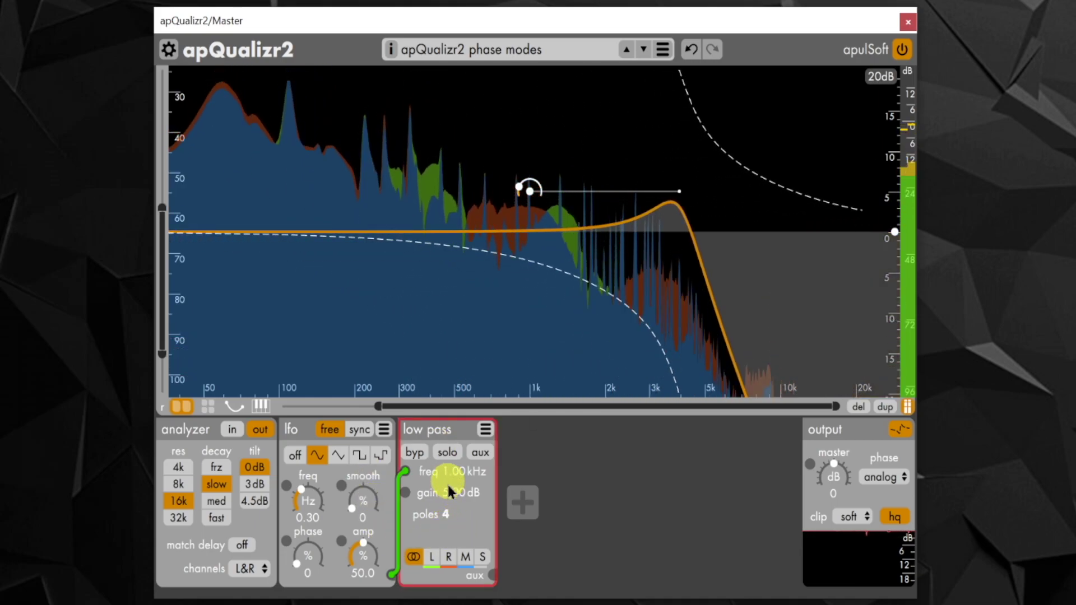
{"action": "left_click_drag", "start_coordinate": [447, 512], "coordinate": [449, 521]}
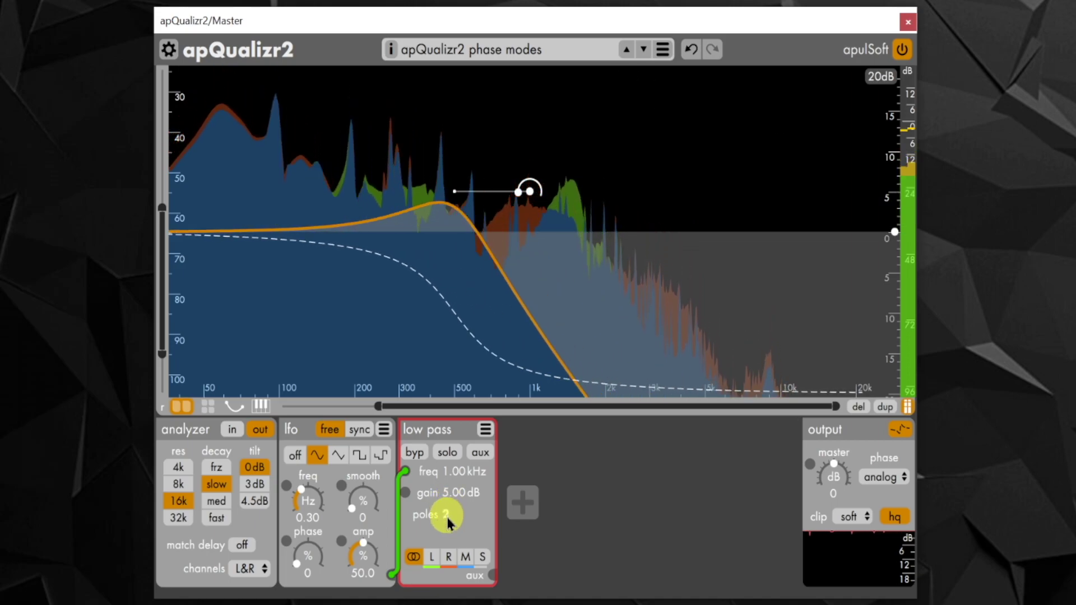
- Choose linear phase mode, then bring the phase mode list up again
{"action": "left_click", "coordinate": [892, 478]}
{"action": "left_click", "coordinate": [891, 552]}
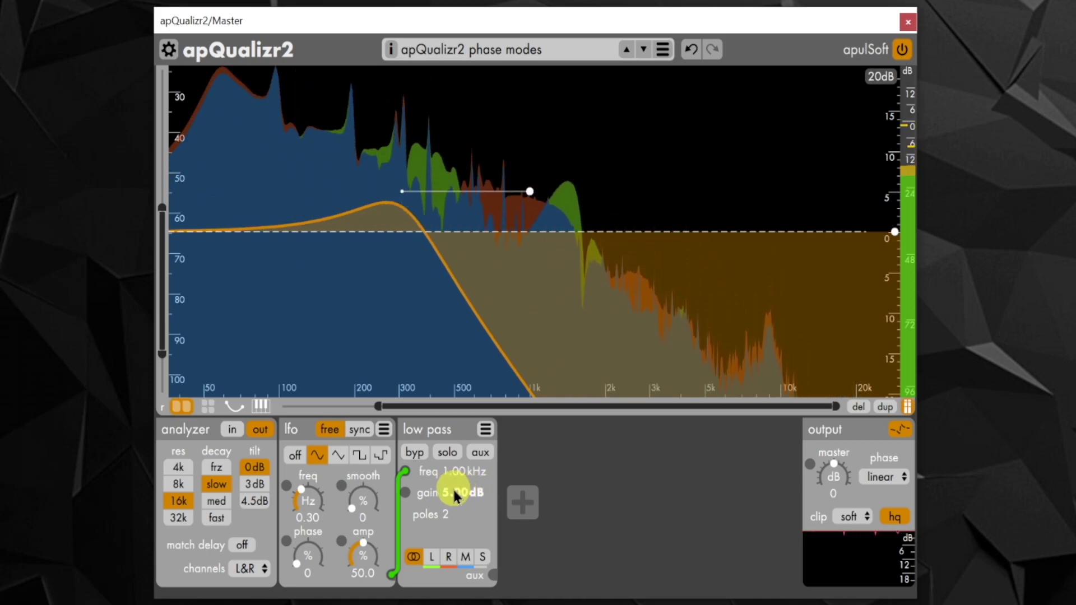
{"action": "left_click", "coordinate": [892, 480]}
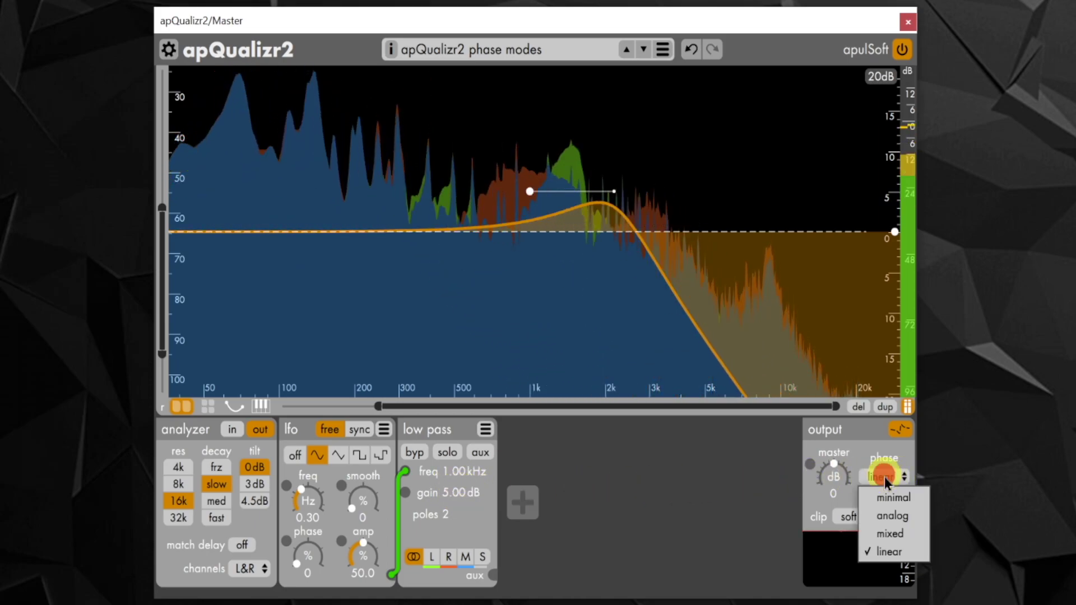
- Select mixed phase and boost the low pass to 17.2 dB with 4 poles
{"action": "left_click", "coordinate": [878, 535]}
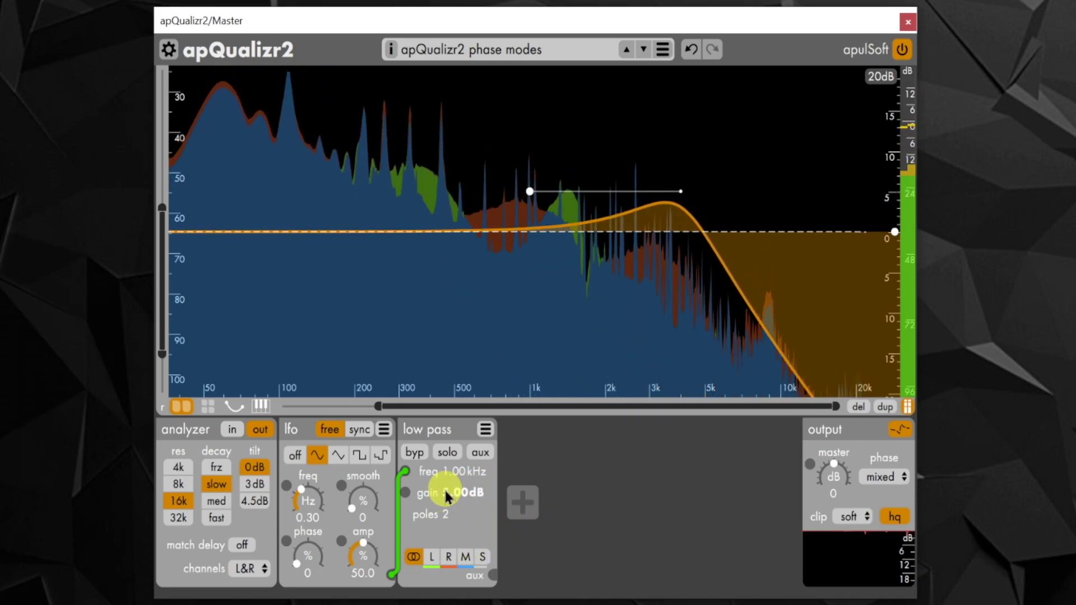
{"action": "left_click_drag", "start_coordinate": [447, 489], "coordinate": [447, 449]}
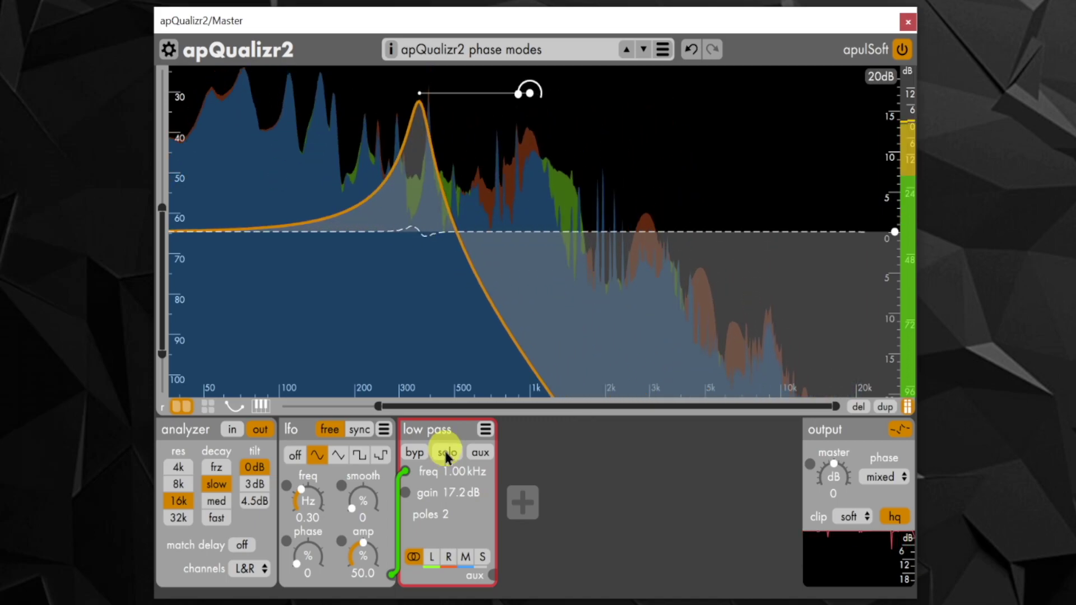
{"action": "left_click", "coordinate": [447, 509]}
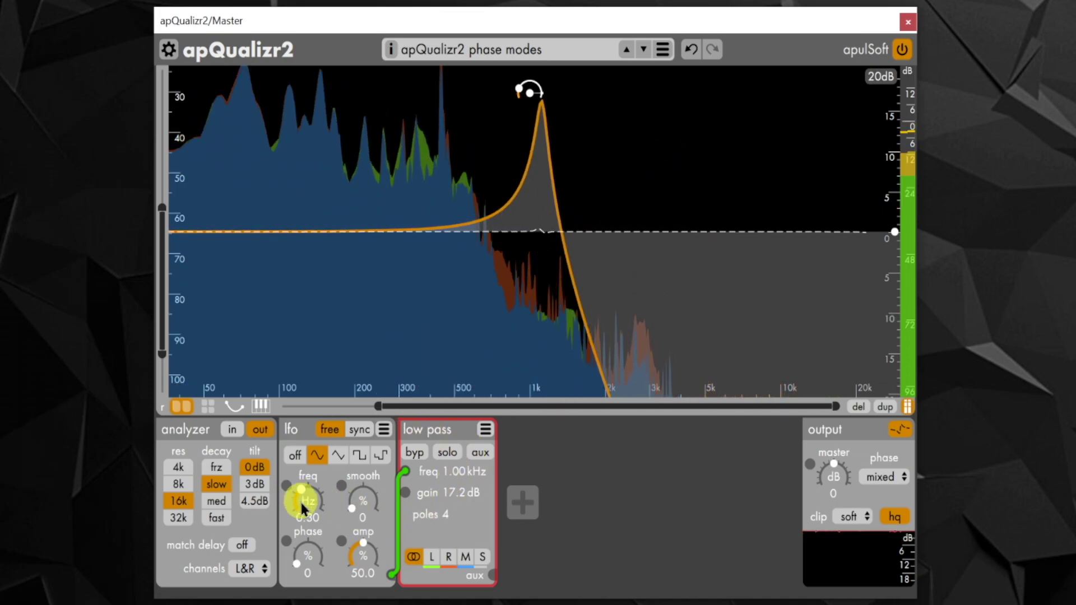
- Speed up the LFO, return the low pass to 2 poles, then slow the LFO to 0.42 Hz
{"action": "left_click_drag", "start_coordinate": [301, 500], "coordinate": [310, 405]}
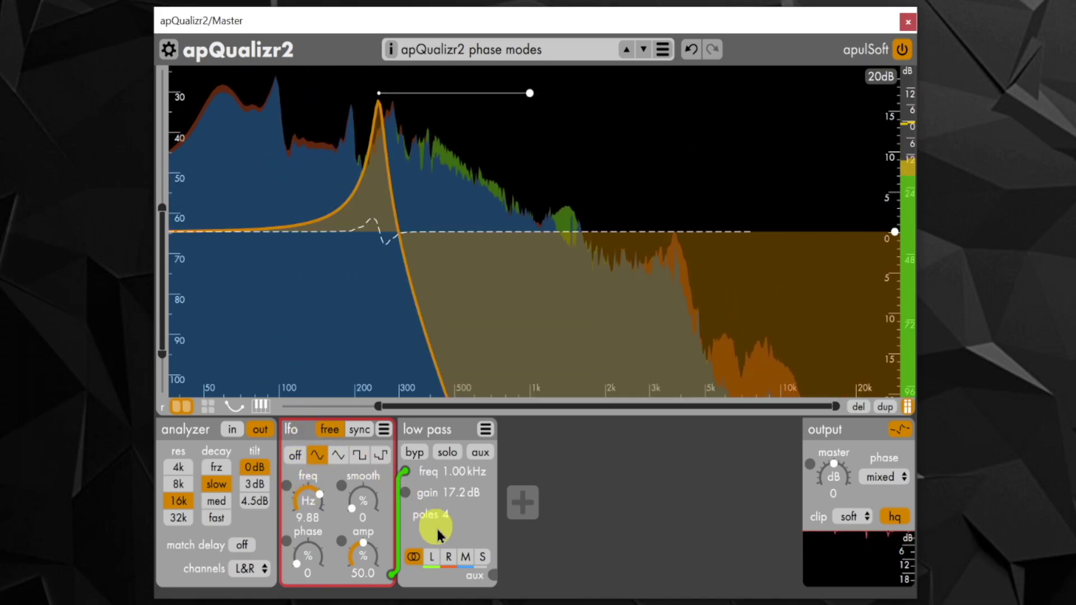
{"action": "left_click_drag", "start_coordinate": [443, 514], "coordinate": [450, 558]}
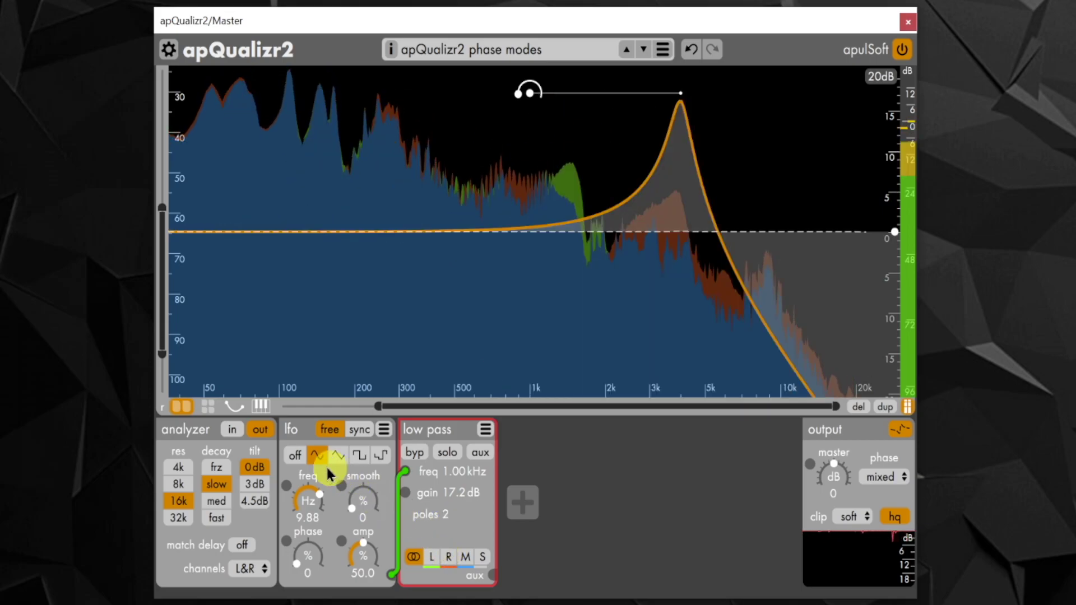
{"action": "left_click_drag", "start_coordinate": [308, 499], "coordinate": [307, 598]}
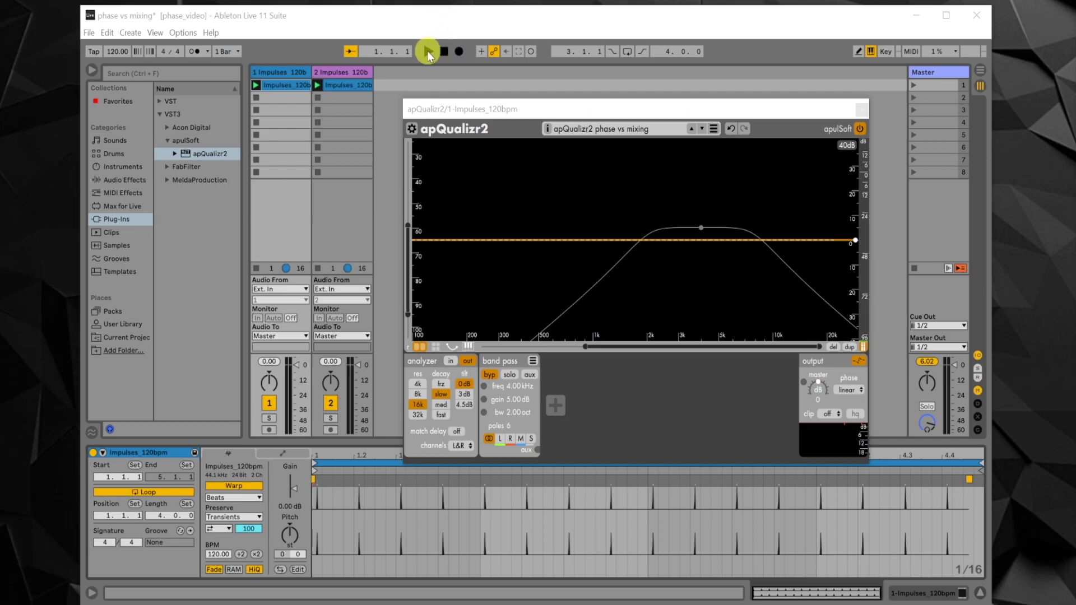
- Start playback of the Impulses clip in the transport
{"action": "left_click", "coordinate": [427, 53]}
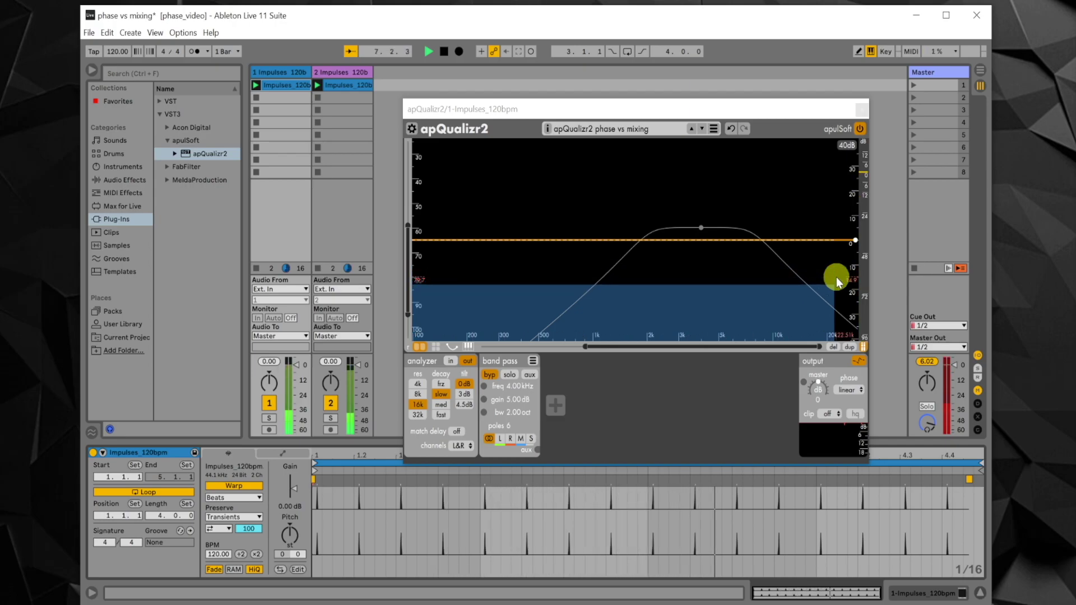
- Enable apQualizr2's band pass on track 1 and view the Master track's Spectrum analyzer
{"action": "left_click", "coordinate": [272, 73]}
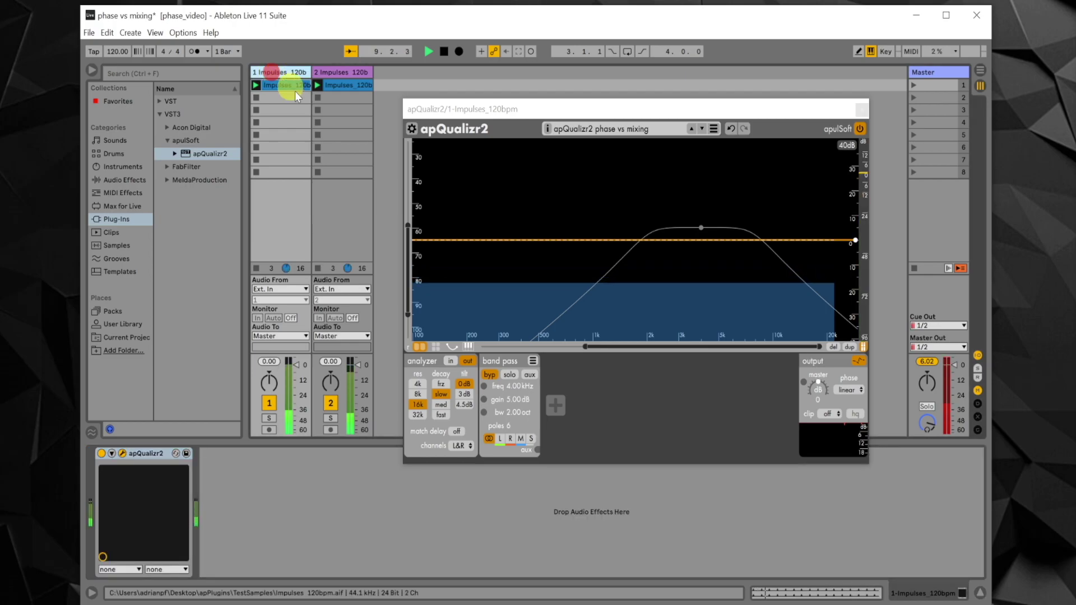
{"action": "left_click", "coordinate": [490, 375]}
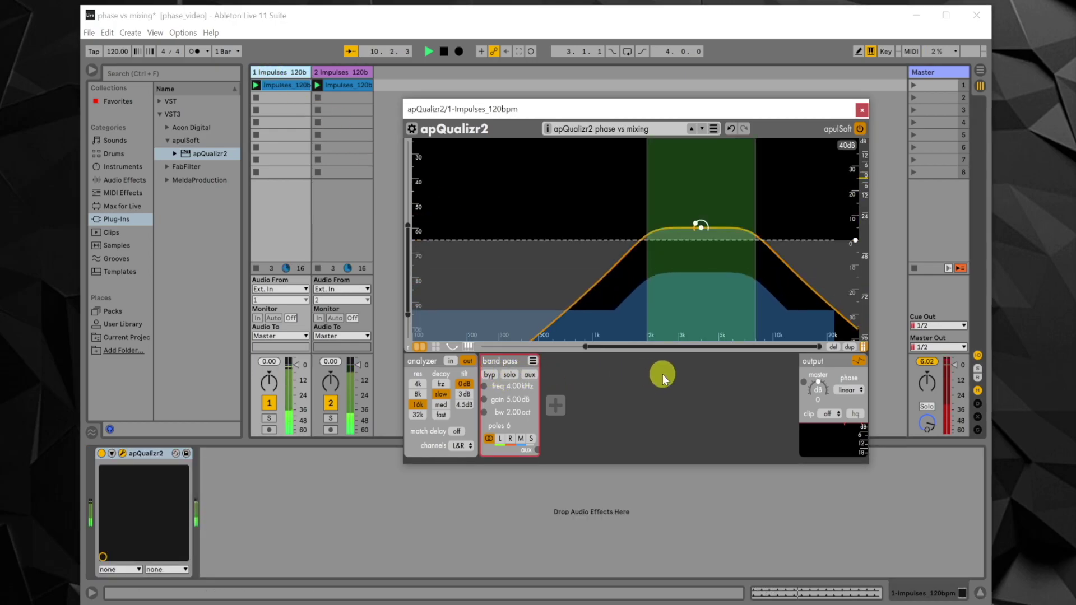
{"action": "left_click", "coordinate": [930, 76]}
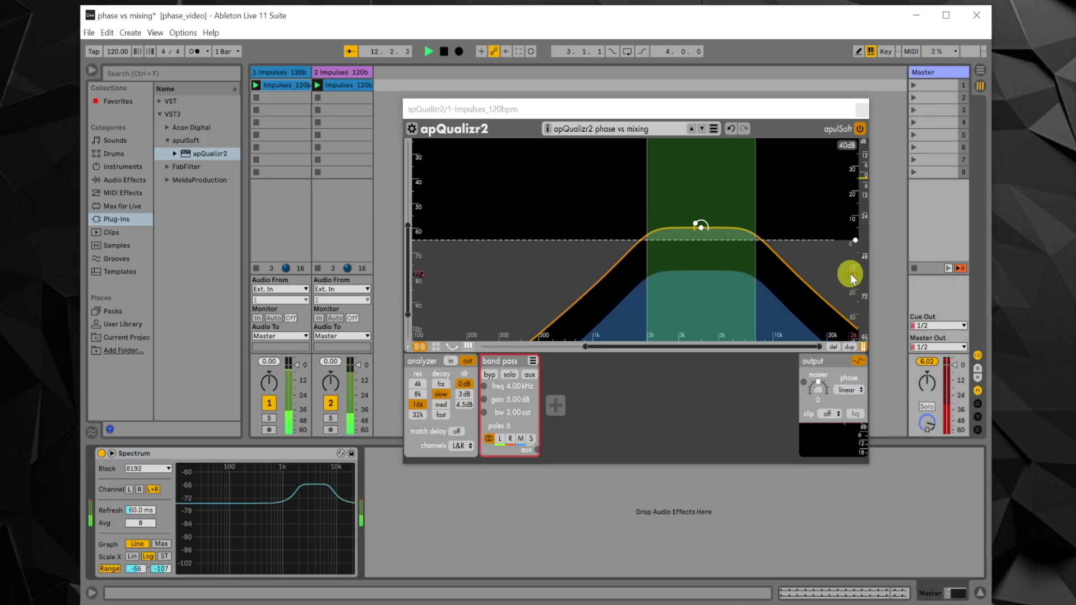
{"action": "mouse_move", "coordinate": [309, 489]}
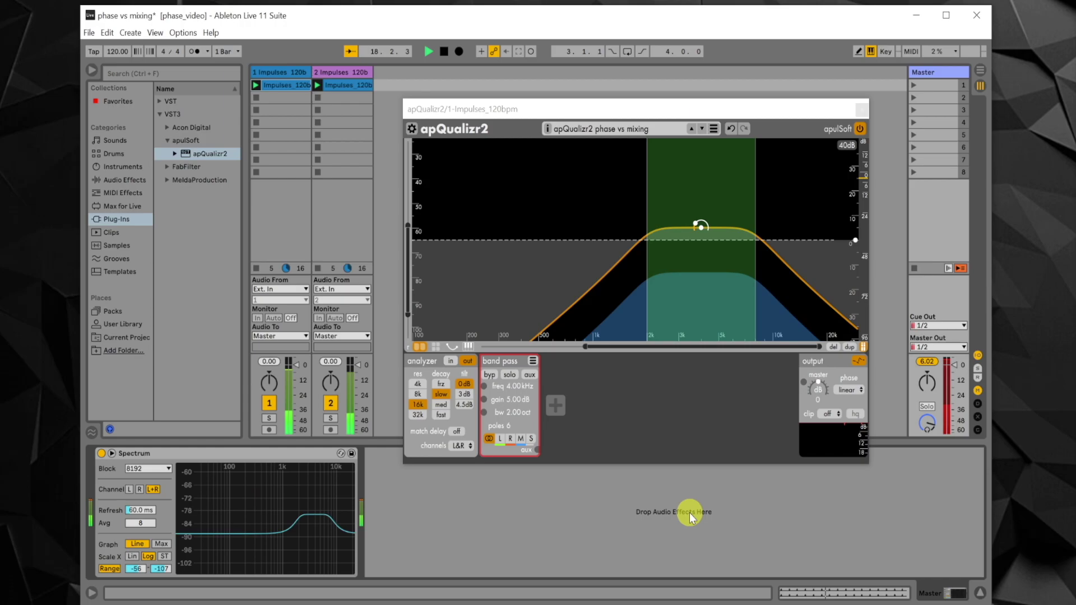
- Choose minimal phase and move the band pass frequency to 4.26 kHz
{"action": "left_click", "coordinate": [856, 389]}
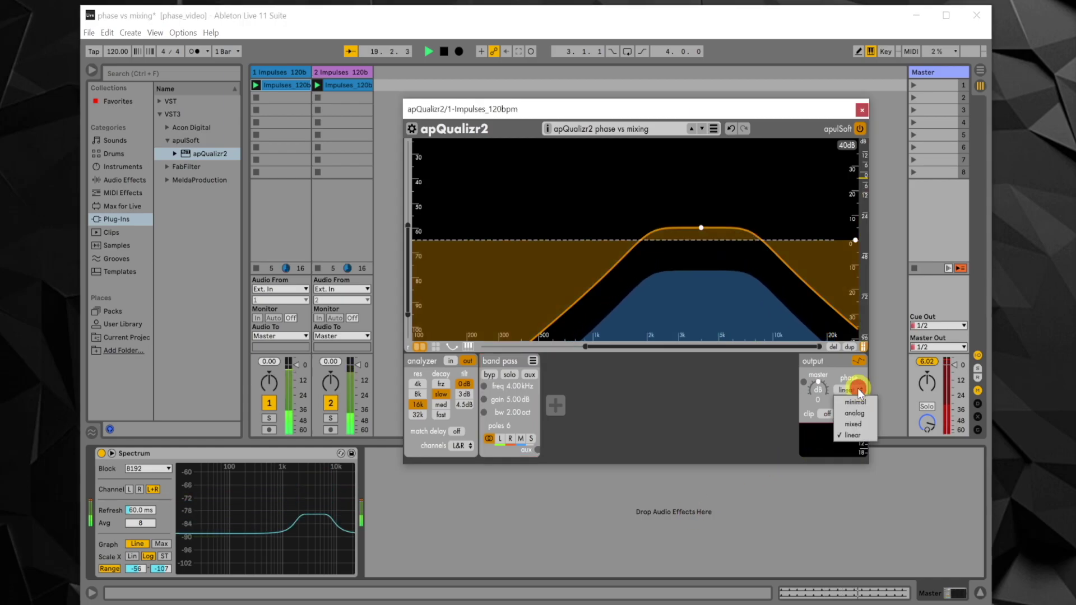
{"action": "left_click", "coordinate": [855, 401]}
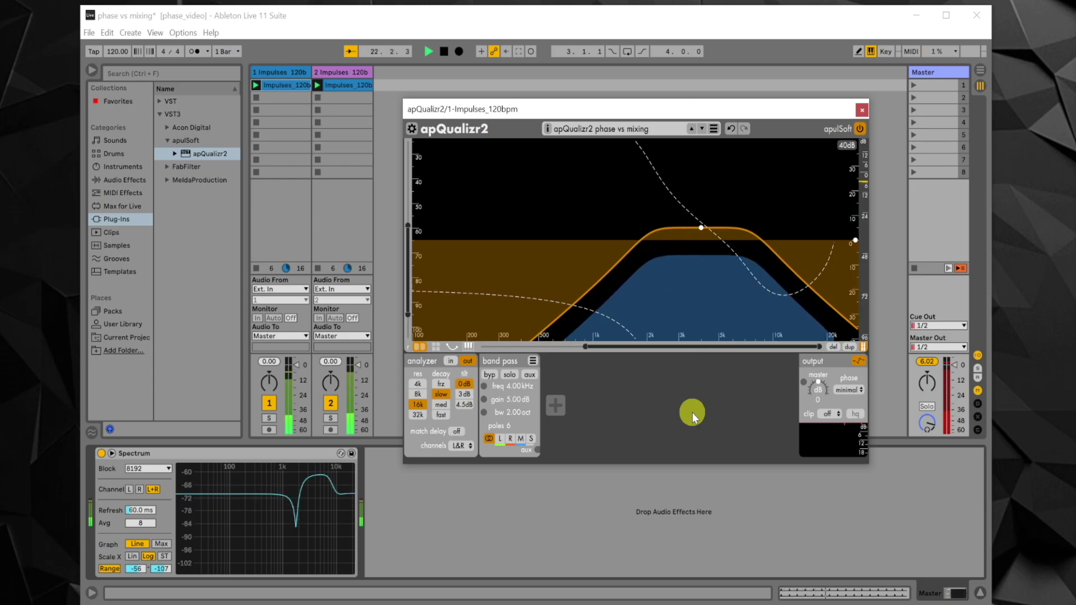
{"action": "mouse_move", "coordinate": [320, 520]}
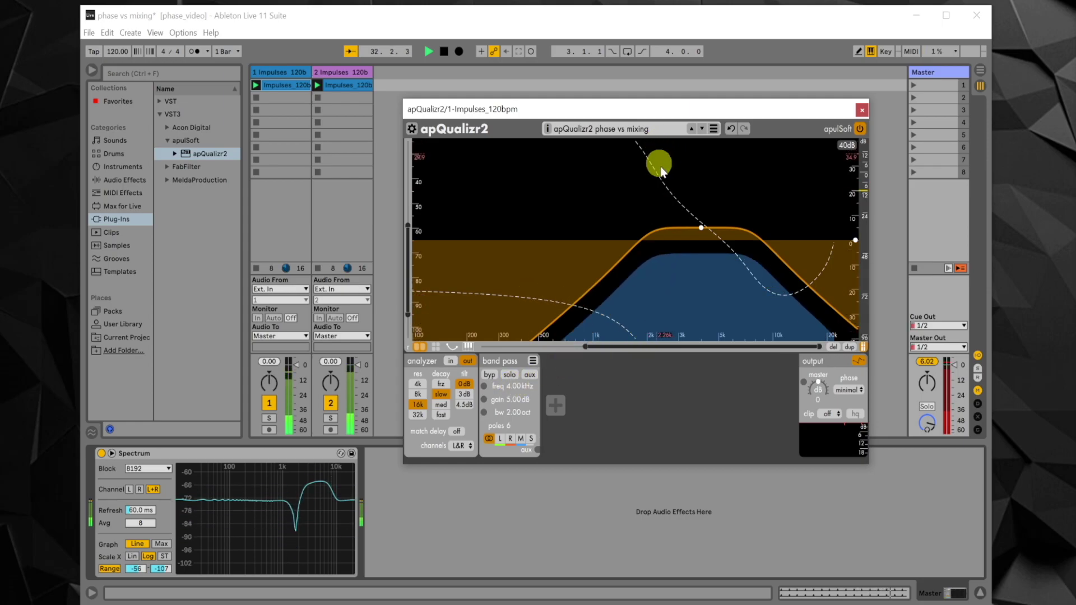
{"action": "mouse_move", "coordinate": [517, 386]}
{"action": "left_mouse_down"}
{"action": "mouse_move", "coordinate": [520, 403]}
{"action": "mouse_move", "coordinate": [517, 370]}
{"action": "mouse_move", "coordinate": [516, 423]}
{"action": "mouse_move", "coordinate": [519, 384]}
{"action": "left_mouse_up"}
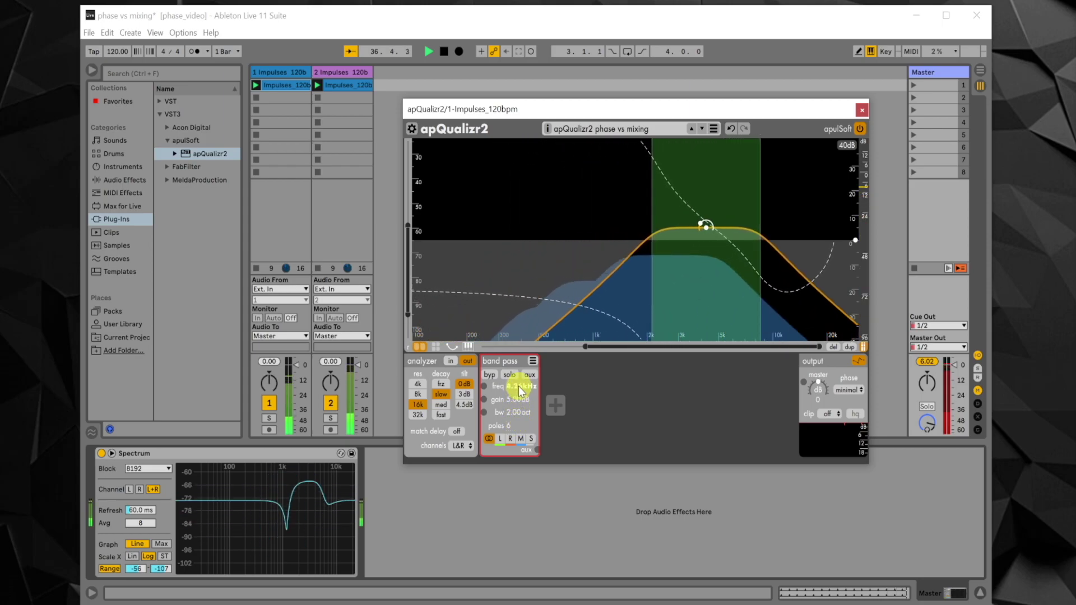
- Choose analog phase and sweep the band pass frequency, ending back at 4.00 kHz
{"action": "left_click", "coordinate": [849, 390]}
{"action": "left_click", "coordinate": [854, 413]}
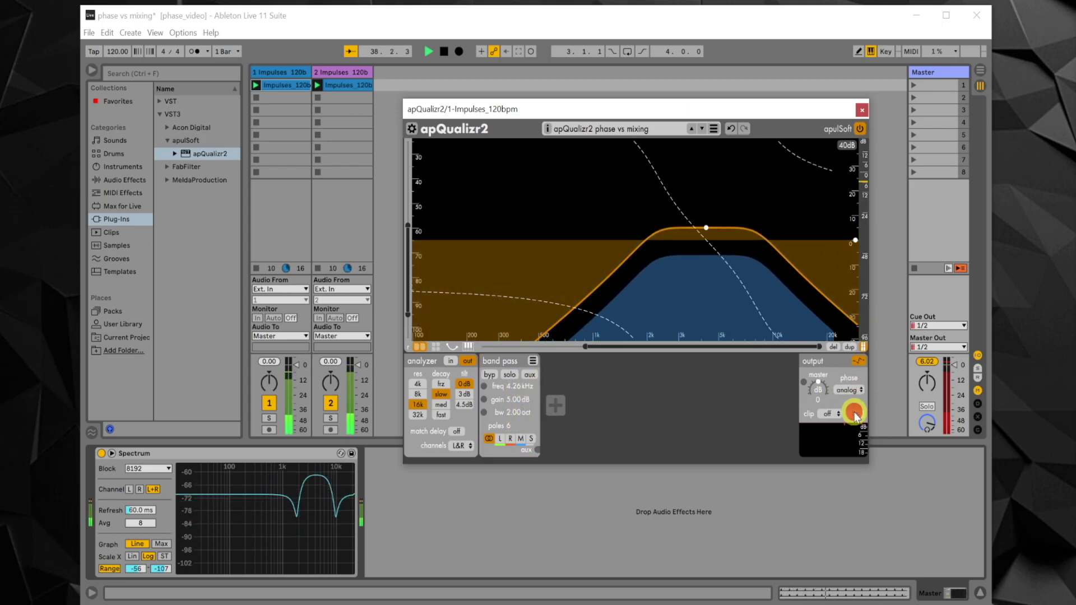
{"action": "mouse_move", "coordinate": [303, 551]}
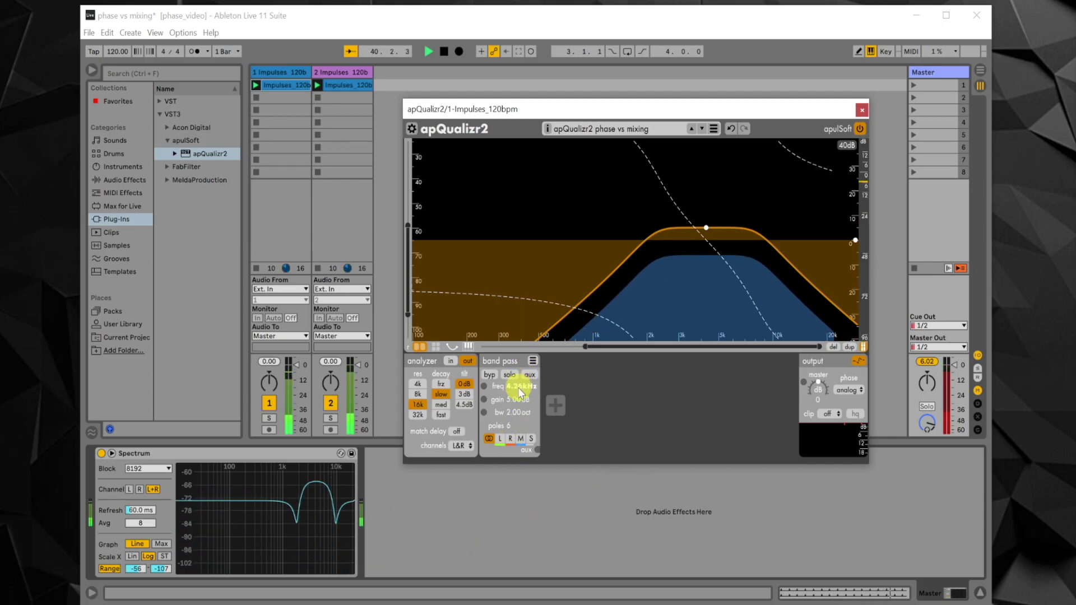
{"action": "mouse_move", "coordinate": [520, 393]}
{"action": "left_mouse_down"}
{"action": "mouse_move", "coordinate": [520, 443]}
{"action": "mouse_move", "coordinate": [521, 395]}
{"action": "left_mouse_up"}
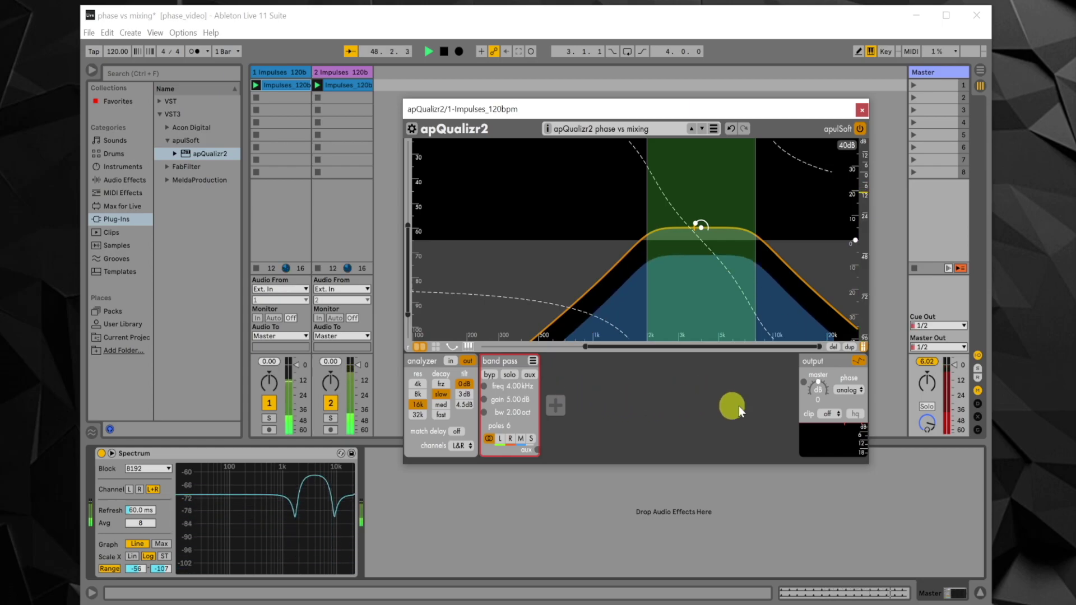
- Choose mixed phase, removing the notch dips from the Master Spectrum
{"action": "left_click", "coordinate": [859, 391]}
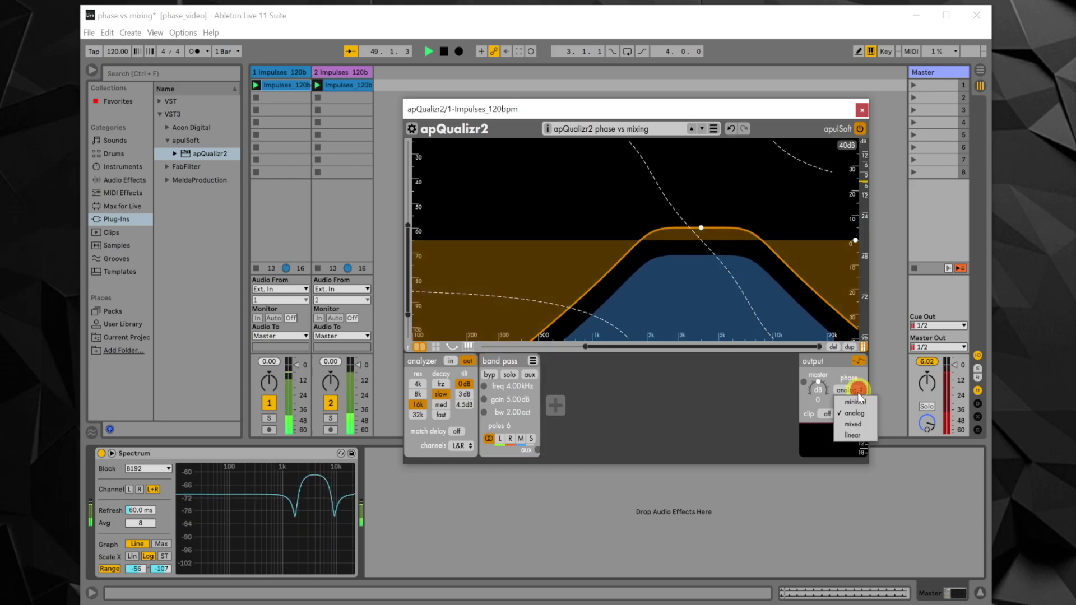
{"action": "left_click", "coordinate": [852, 424]}
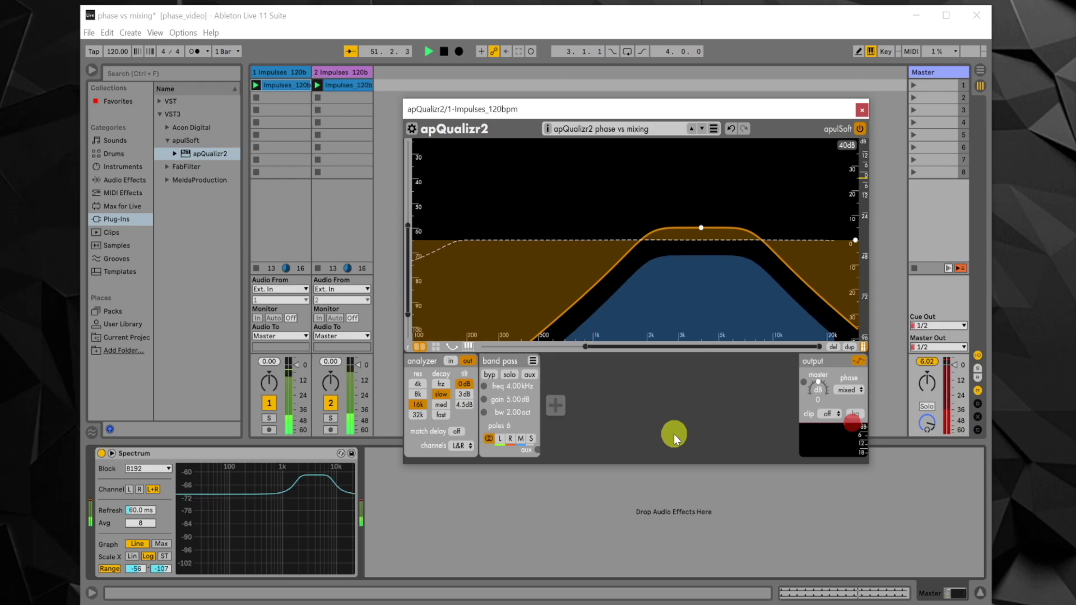